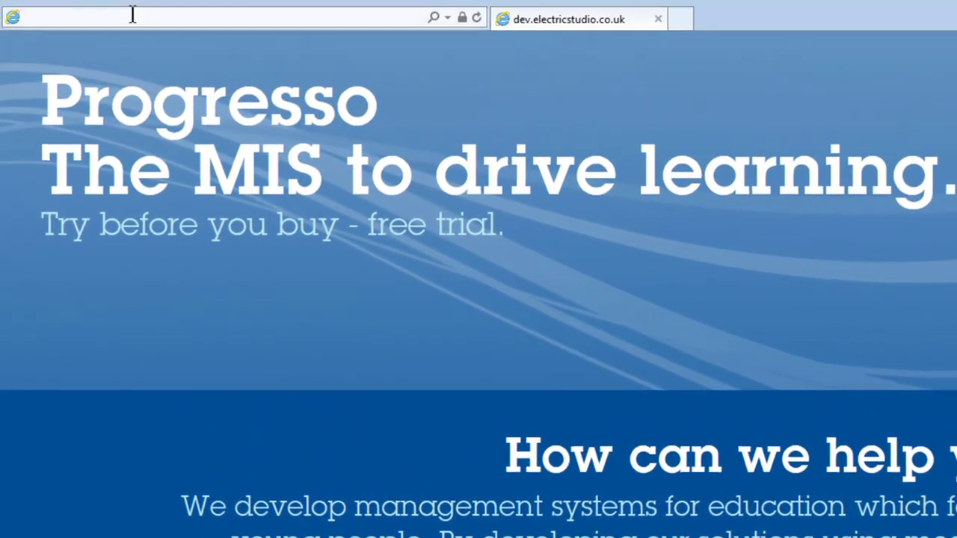
Open the sign-in page of the Progresso demo site at demo.progresso.net.
click(132, 15)
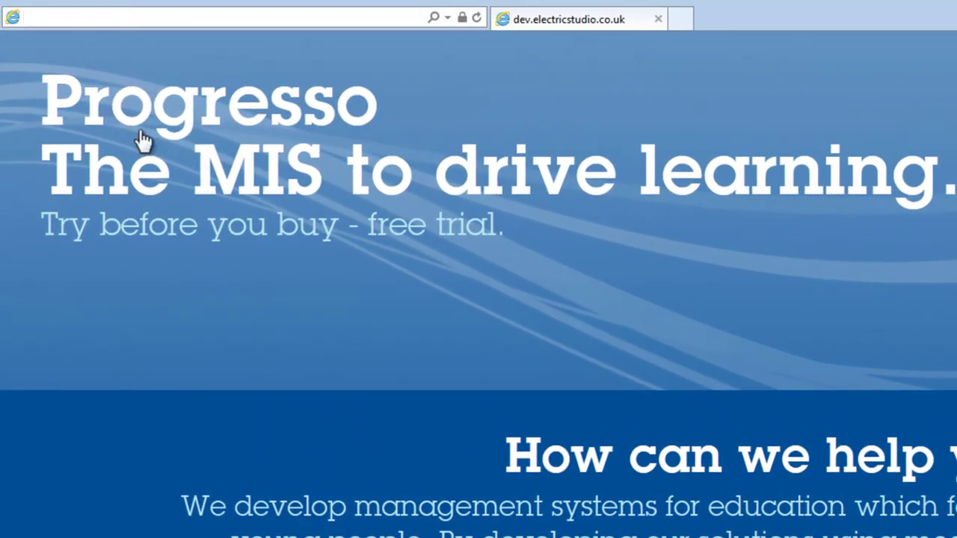
text(demo.progresso.net/)
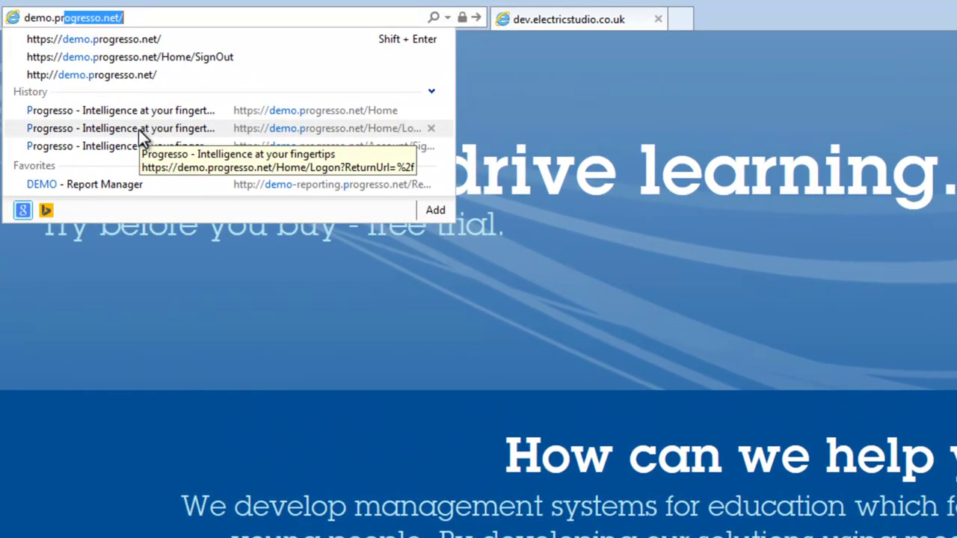
click(138, 129)
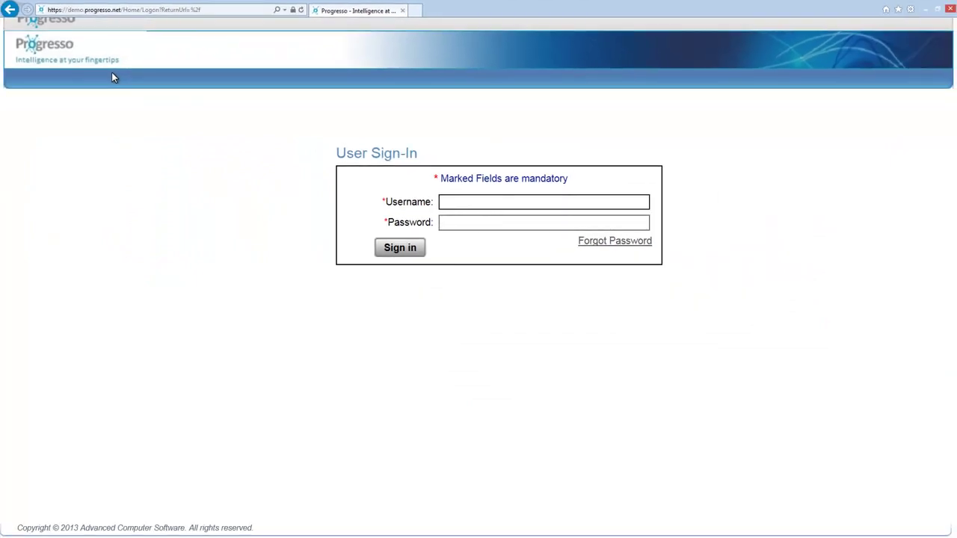
Sign in with the staff username and the account password.
text(ds1.staff9)
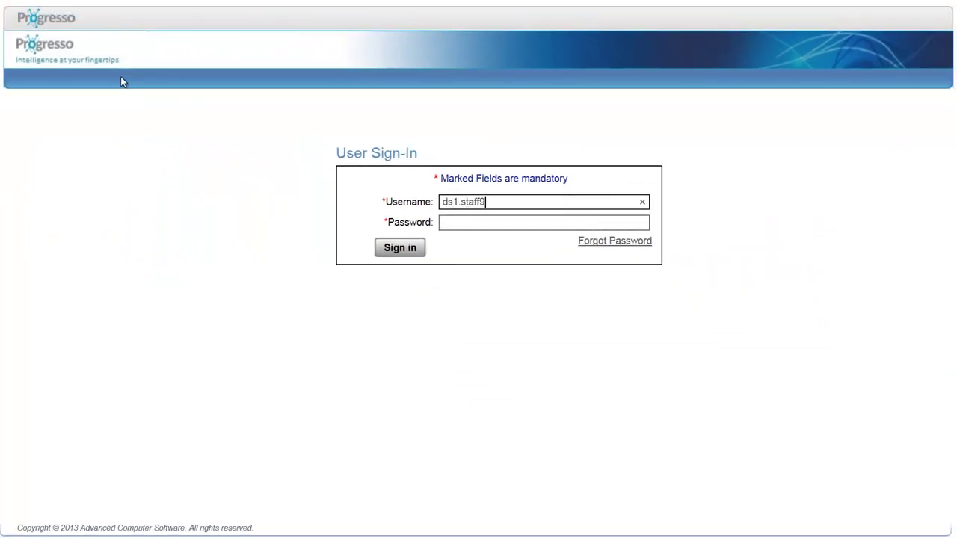
key(Tab)
text(•••)
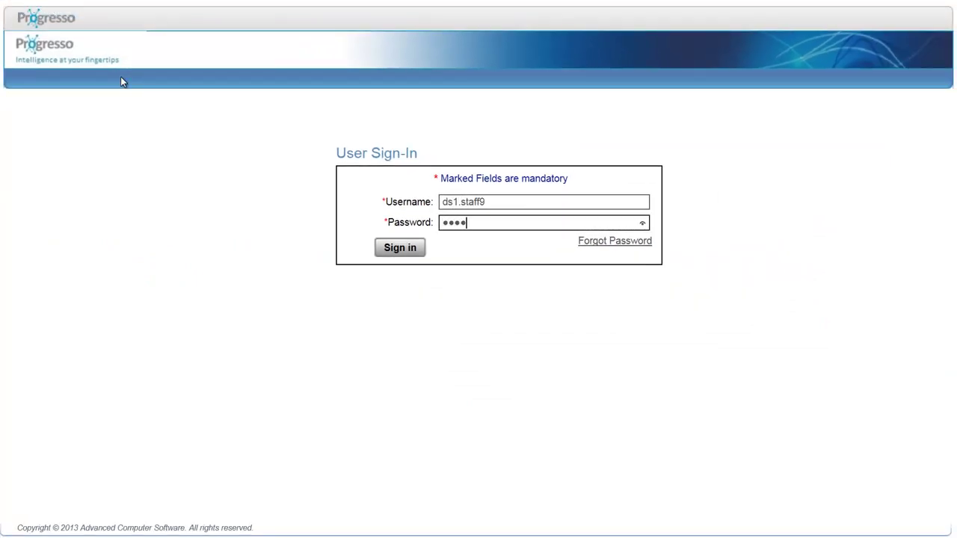
key(Return)
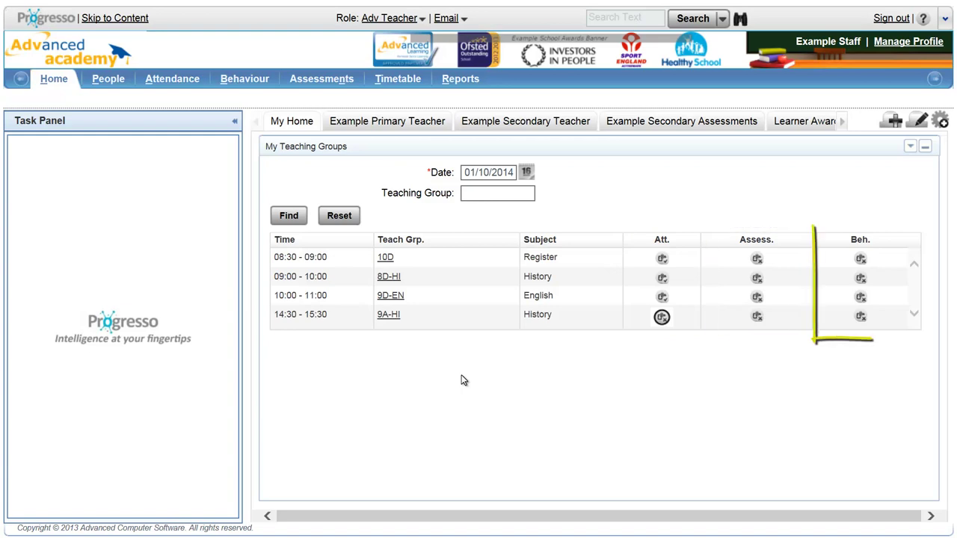
From teaching group 9D-EN's learner list, with the task panel collapsed, view the second learner's behaviour record.
click(397, 296)
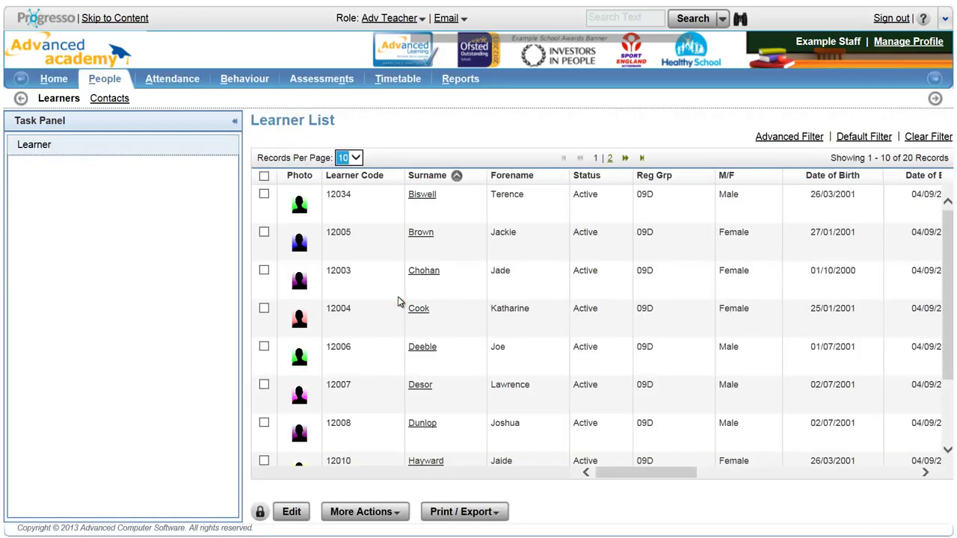
click(237, 122)
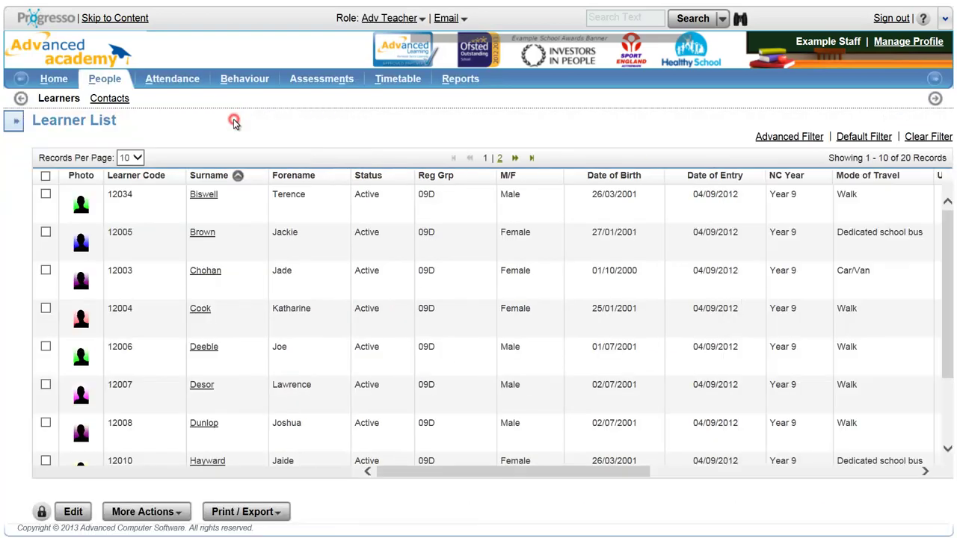
click(201, 234)
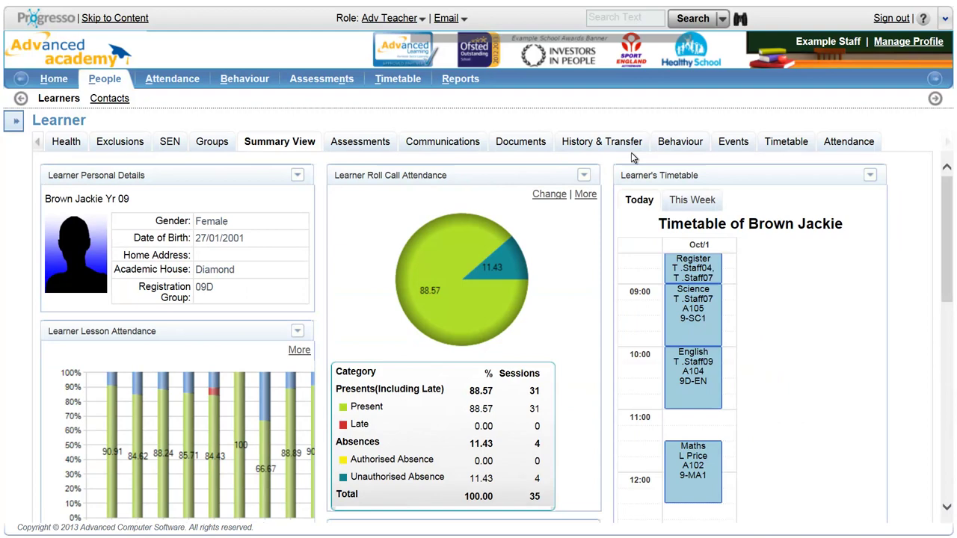
click(678, 142)
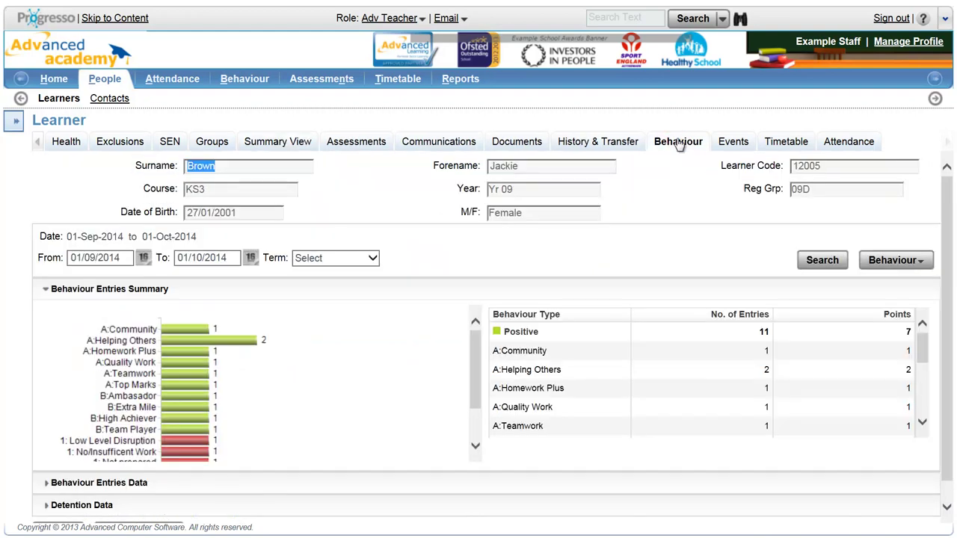
Return to the home page and switch the role to Adv SLT.
click(56, 79)
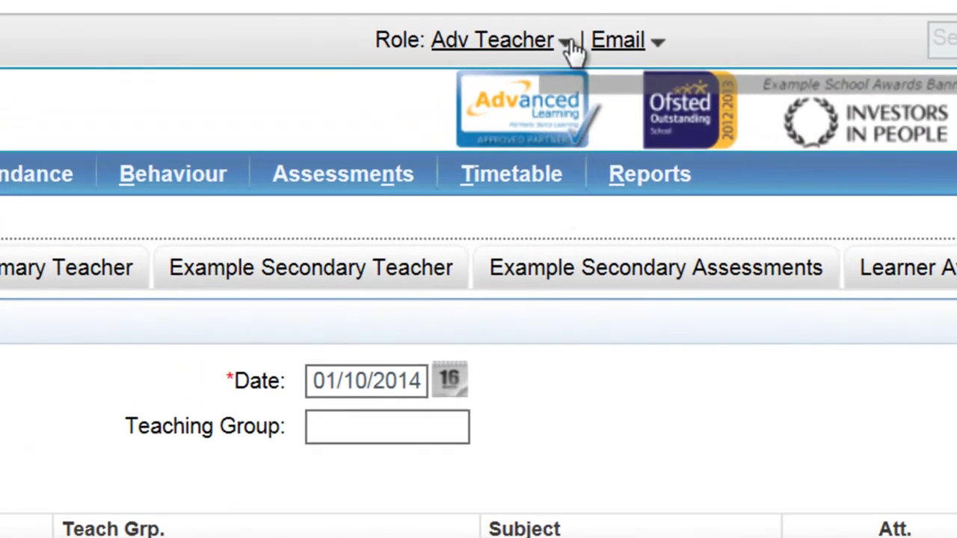
click(570, 45)
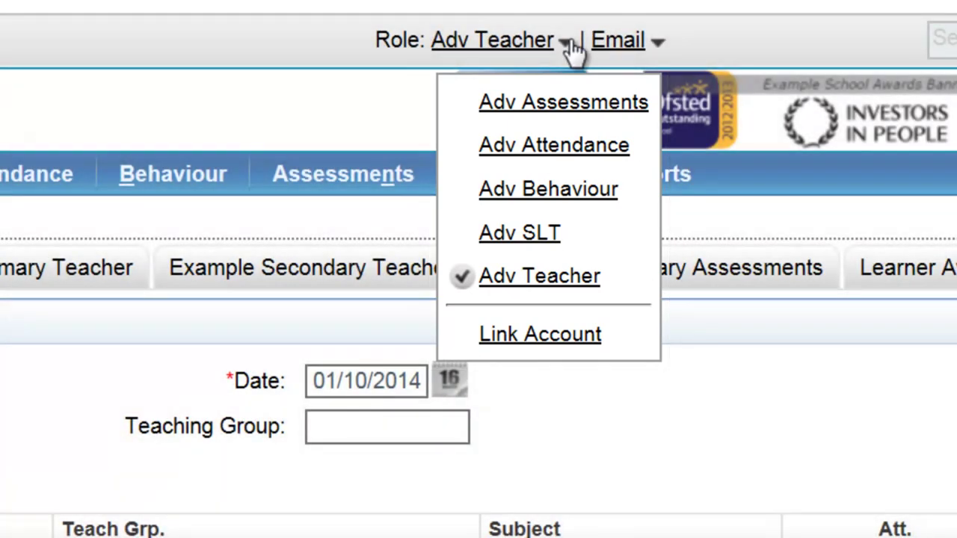
click(549, 239)
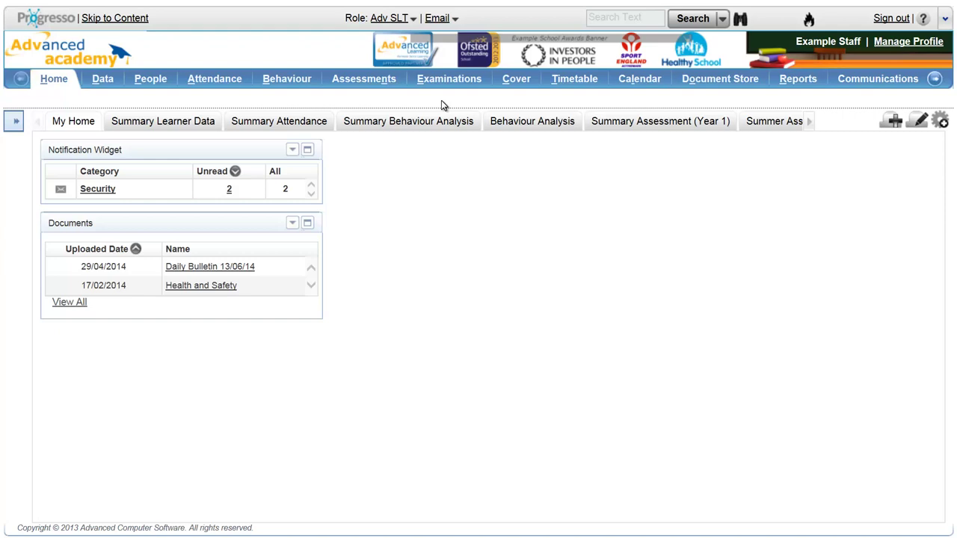
In the Adv Assessments role, view the Current Attainment Levels (Years 1, 2 & 3) and Year 10 Analysis dashboards.
click(414, 18)
click(421, 43)
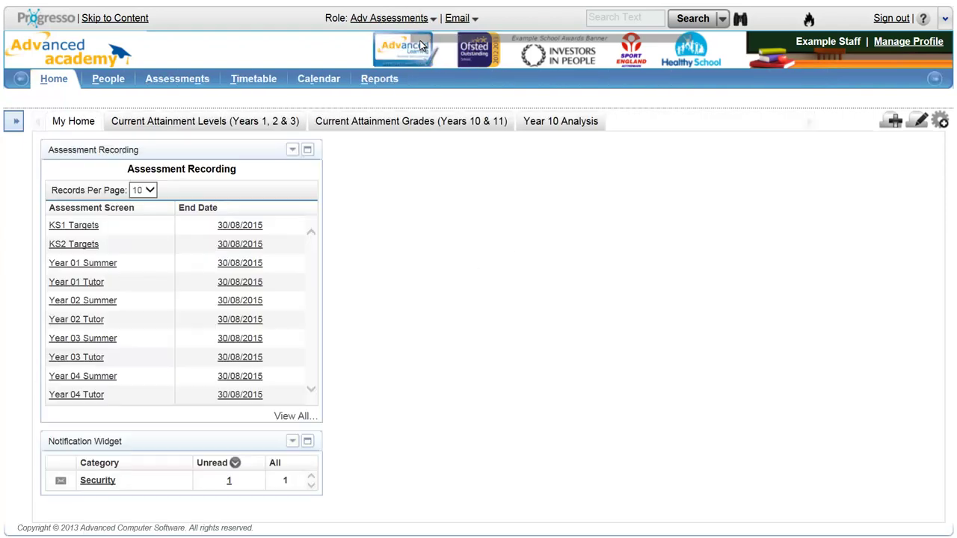
click(232, 119)
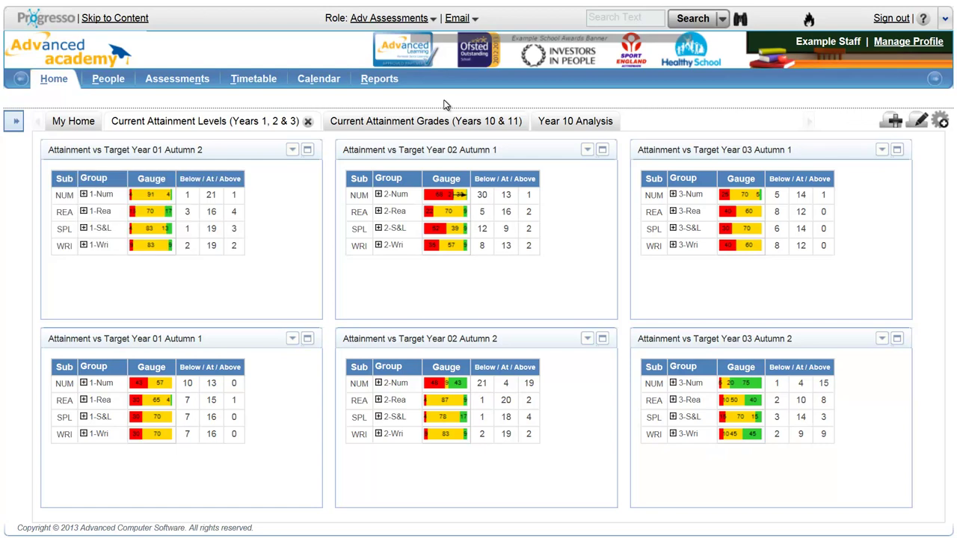
click(572, 121)
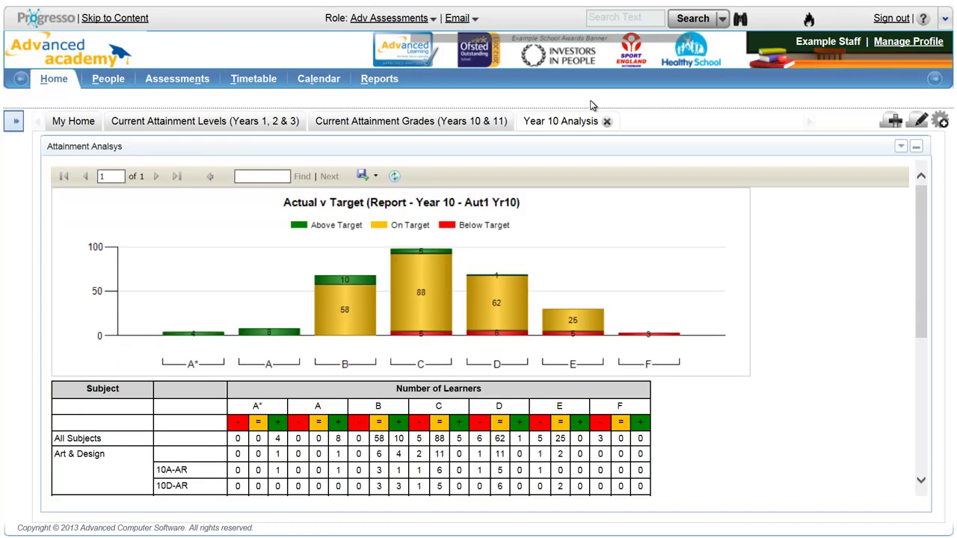
Switch back to the Adv SLT role and view the Summary Learner Data dashboard.
click(429, 18)
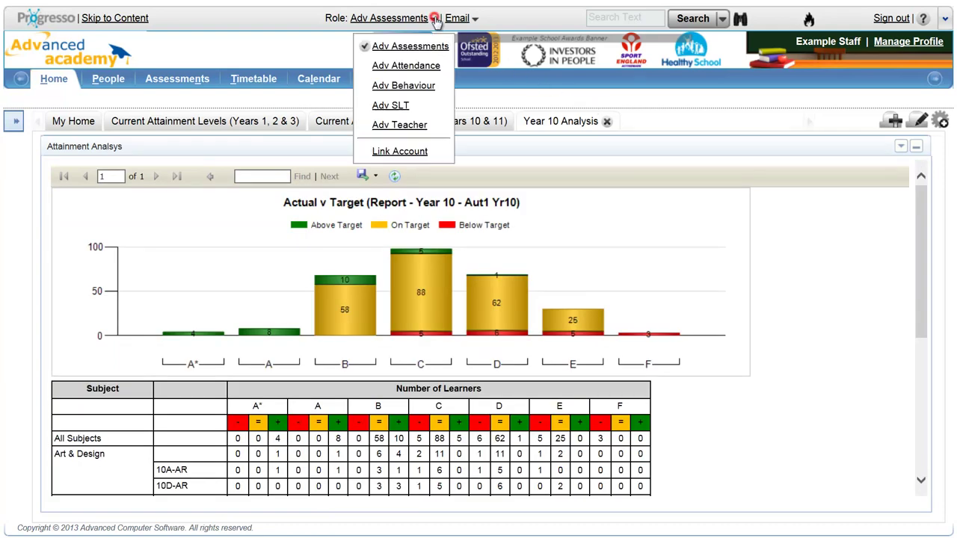
click(402, 105)
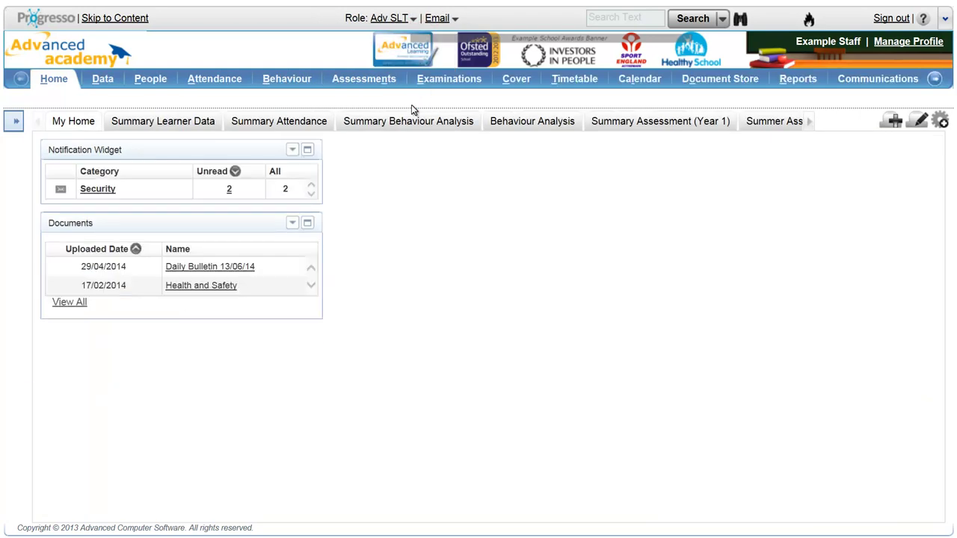
click(180, 119)
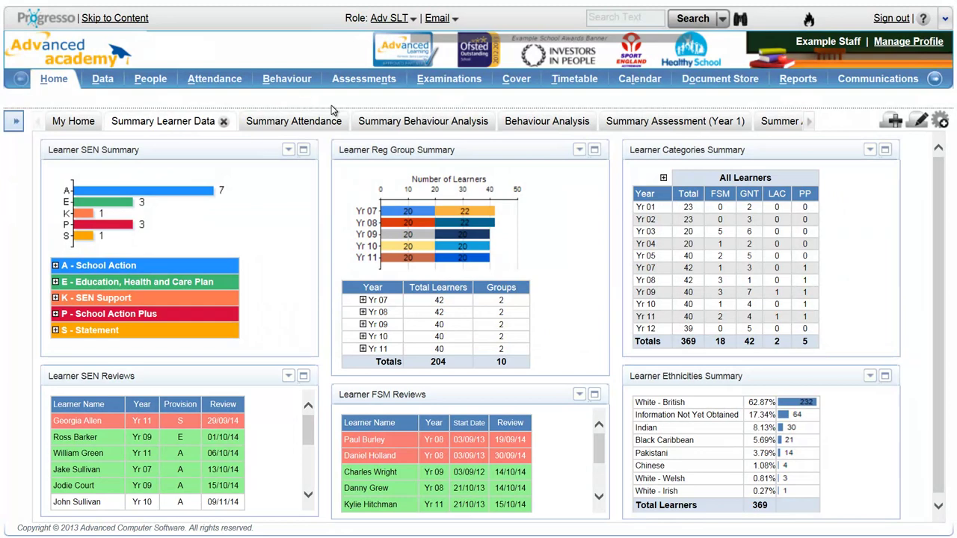
In the Adv Teacher role, expand group 3-Num in the Example Primary Teacher dashboard's Attainment vs Target 3A Autumn widget.
click(414, 18)
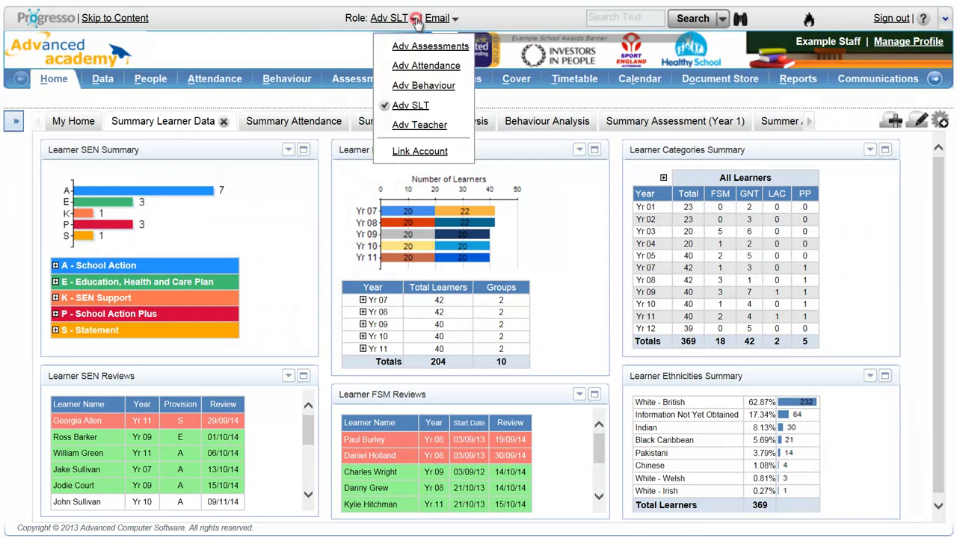
click(440, 126)
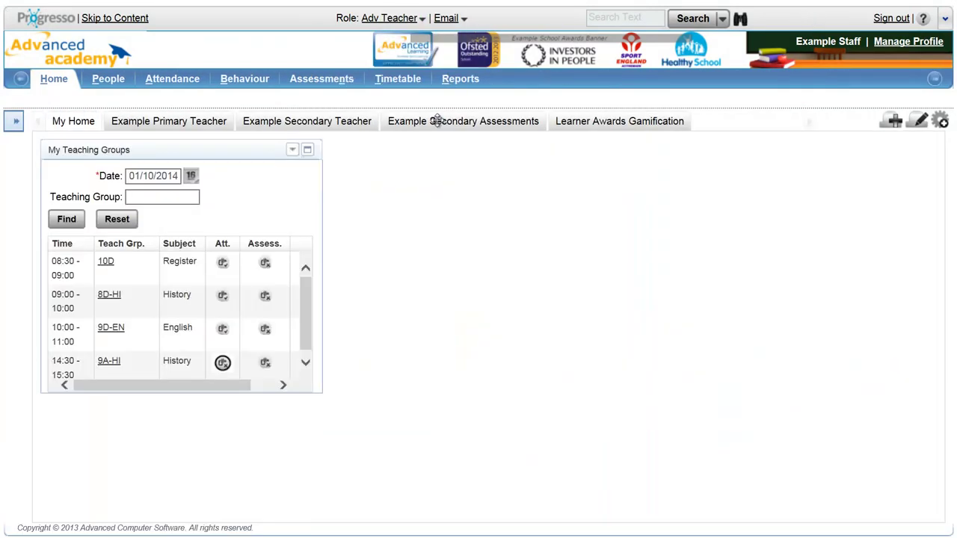
click(213, 121)
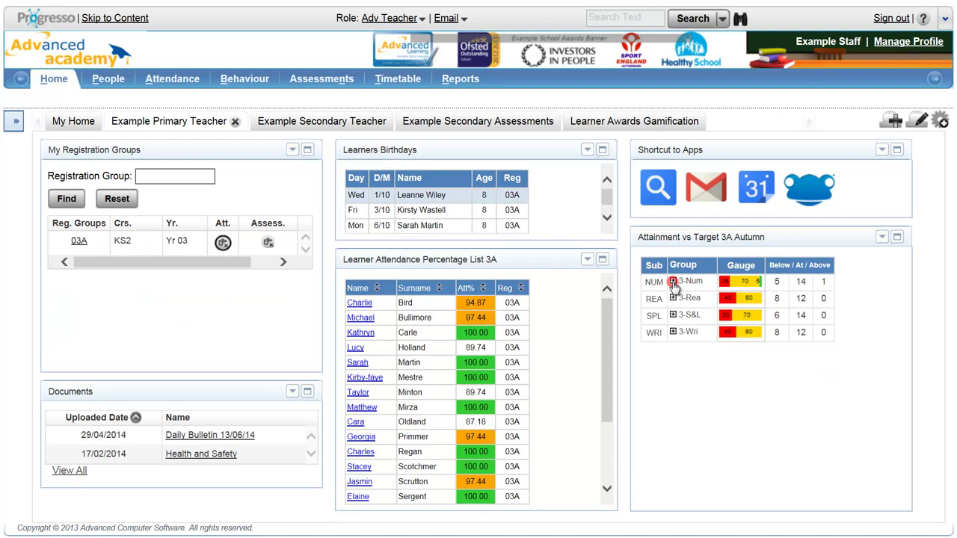
click(673, 282)
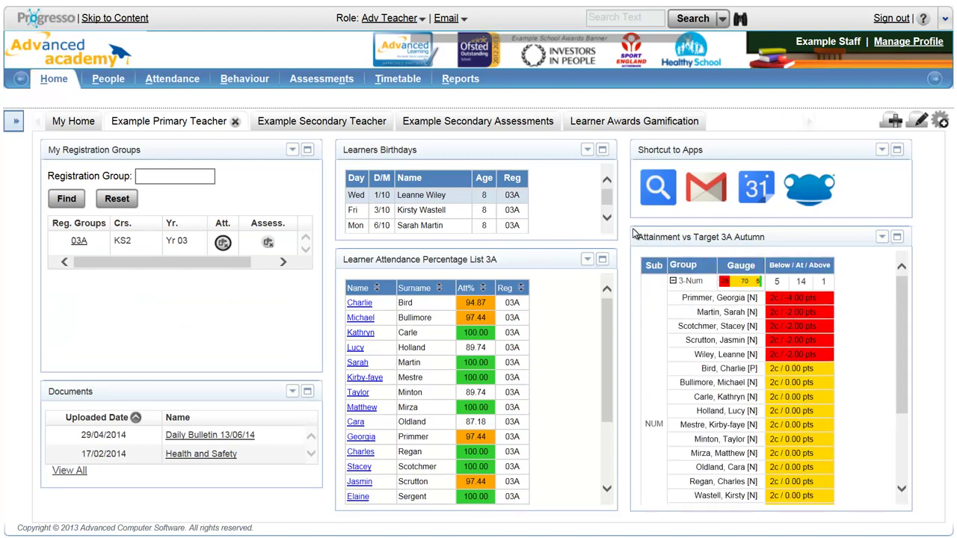
On the Learner Awards Gamification dashboard, review the settings of the Achievements by Date Range 10D widget and hide them again.
click(632, 122)
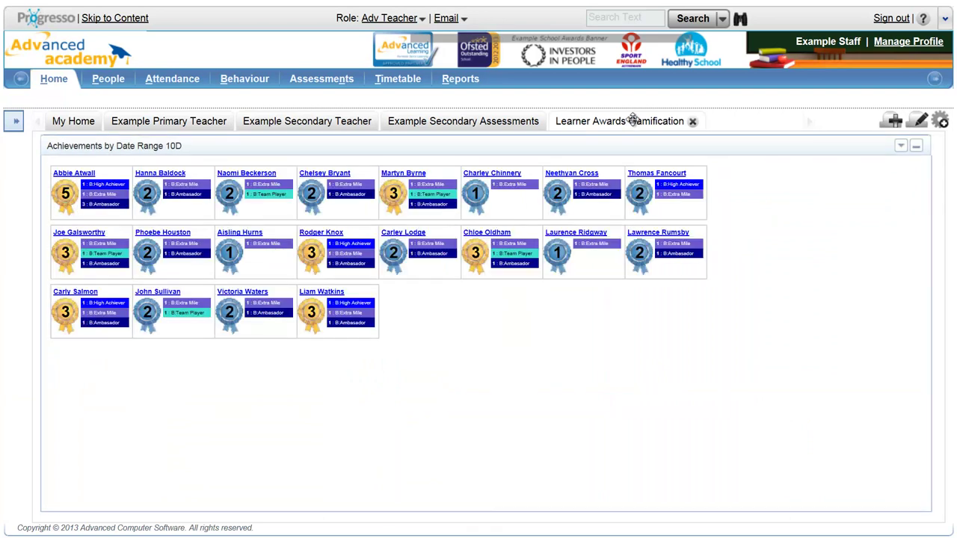
click(901, 146)
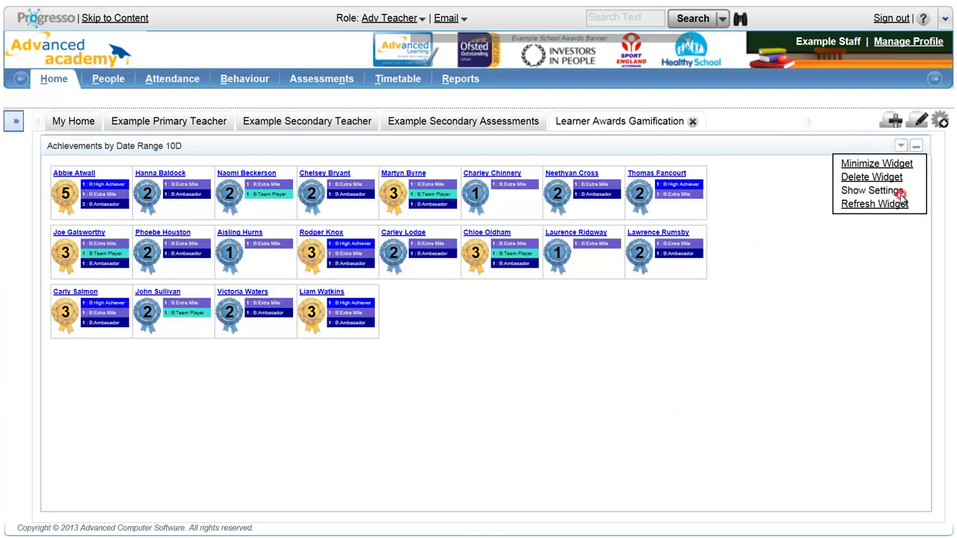
click(900, 191)
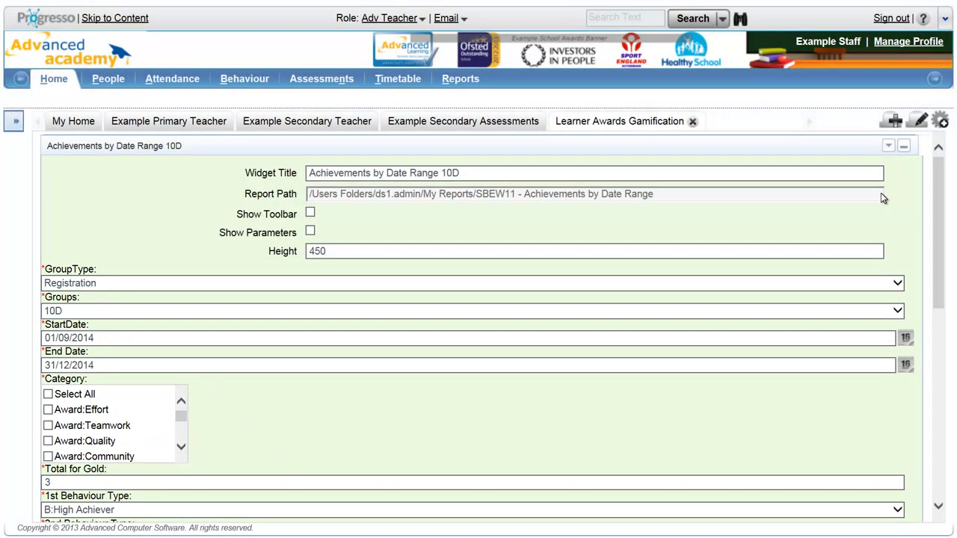
click(888, 148)
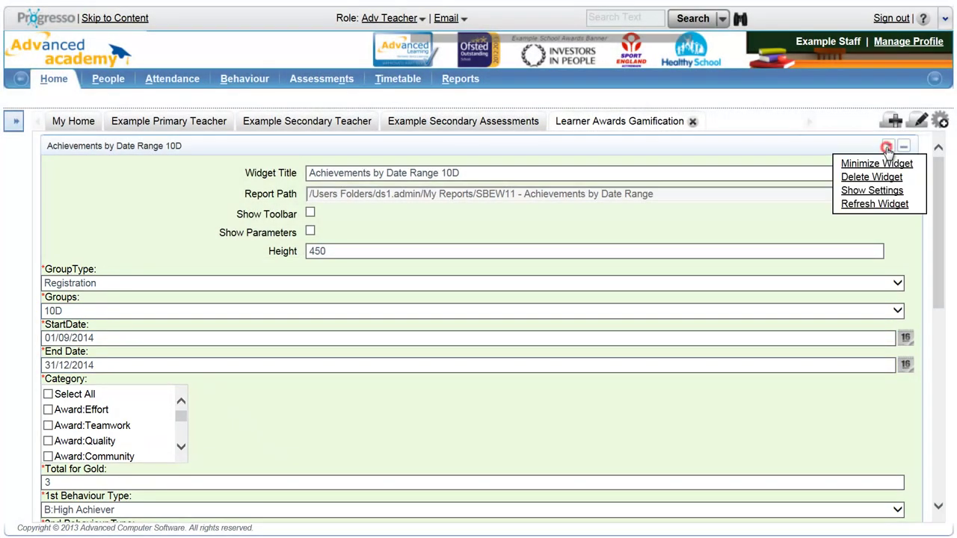
click(890, 194)
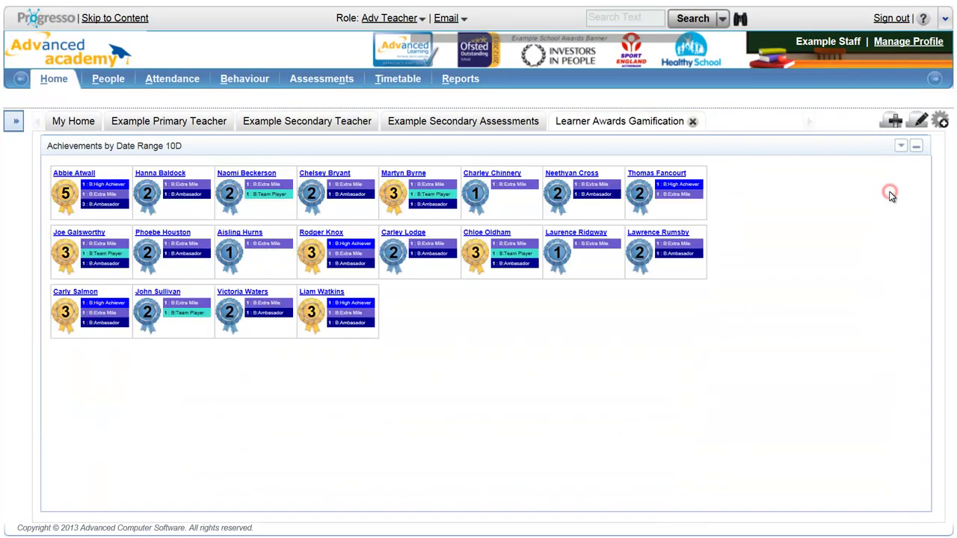
In the Adv Behaviour role's Example Behaviour Summary dashboard, move the Behaviour League Table By Reg Group widget above the By House one.
click(421, 19)
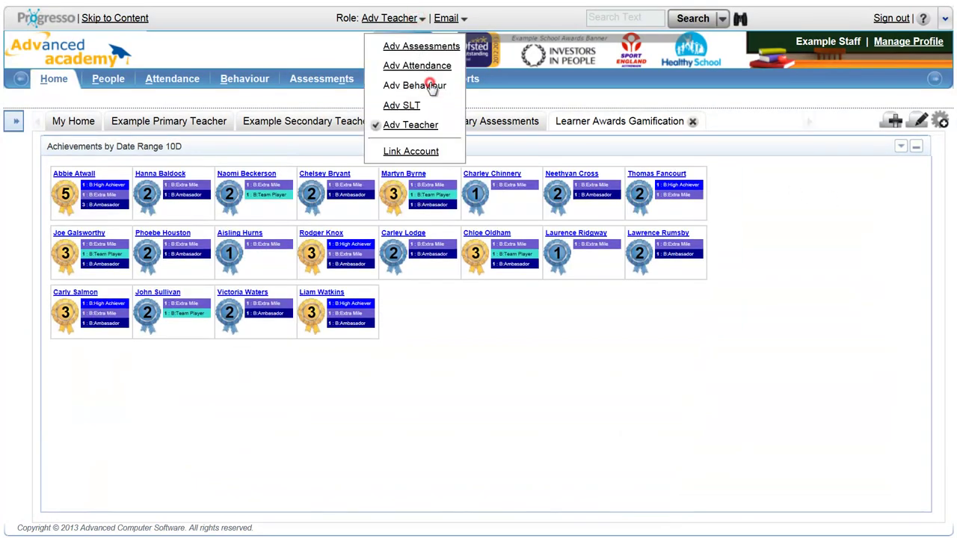
click(430, 85)
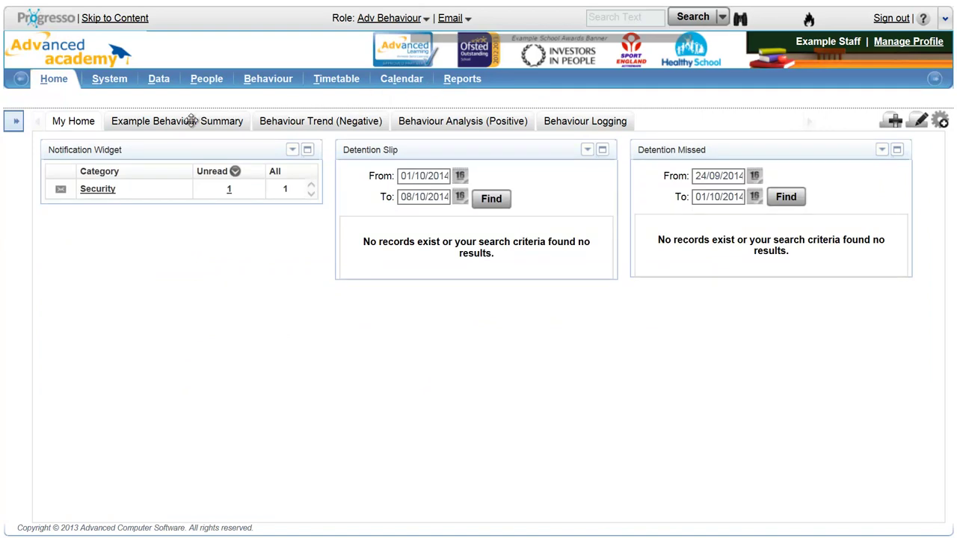
click(193, 121)
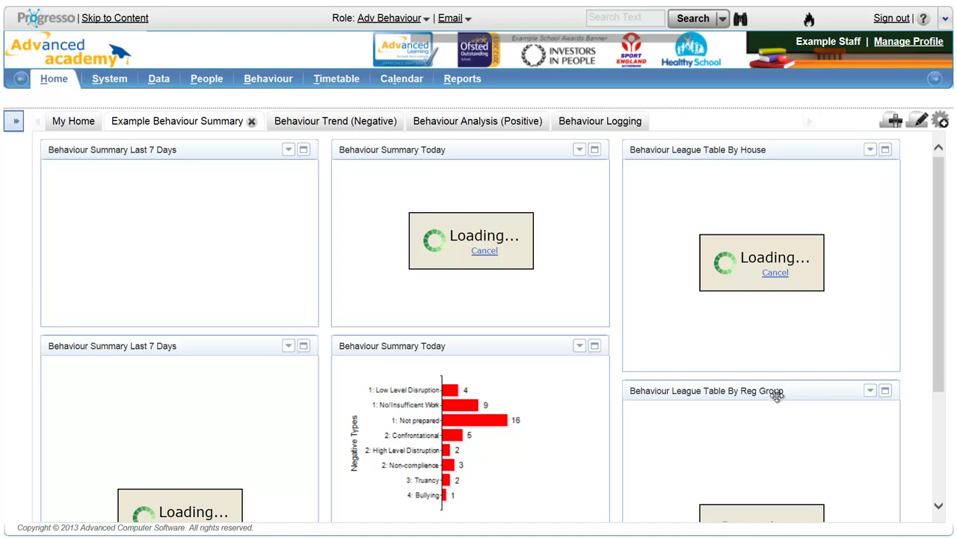
drag(778, 397, 778, 183)
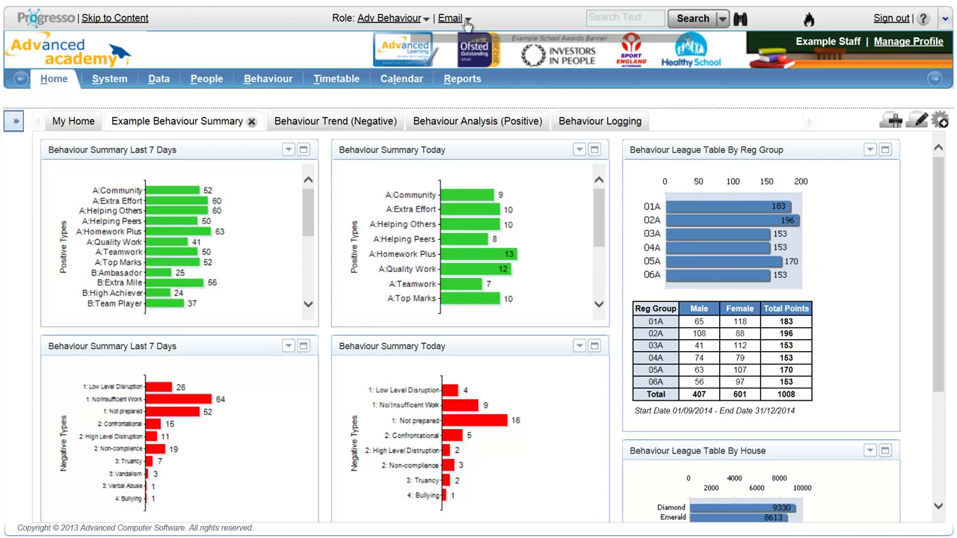
In the Adv Teacher role, expand A:Extra Effort in the Example Secondary Teacher dashboard's Positive Behaviour Summary Last 7 Days widget.
click(396, 18)
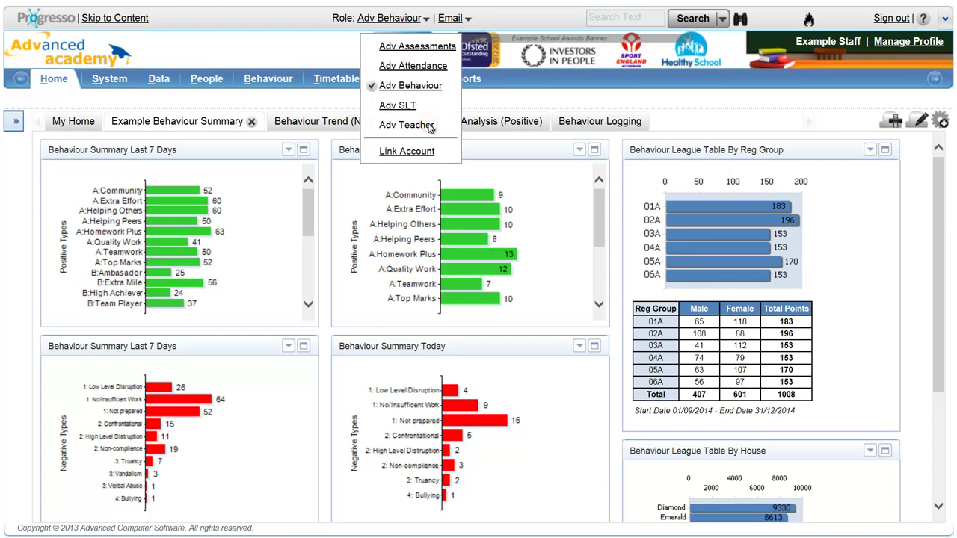
click(407, 125)
click(307, 121)
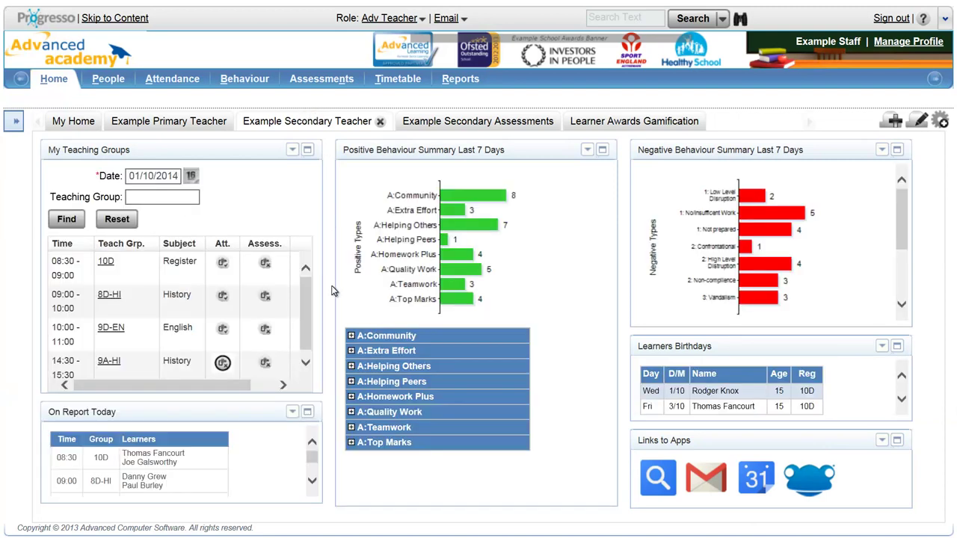
click(350, 351)
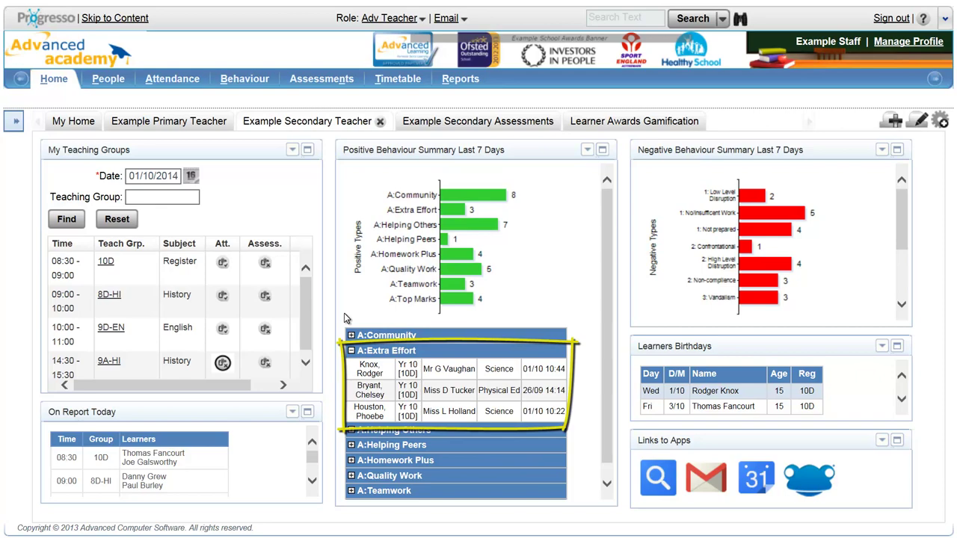